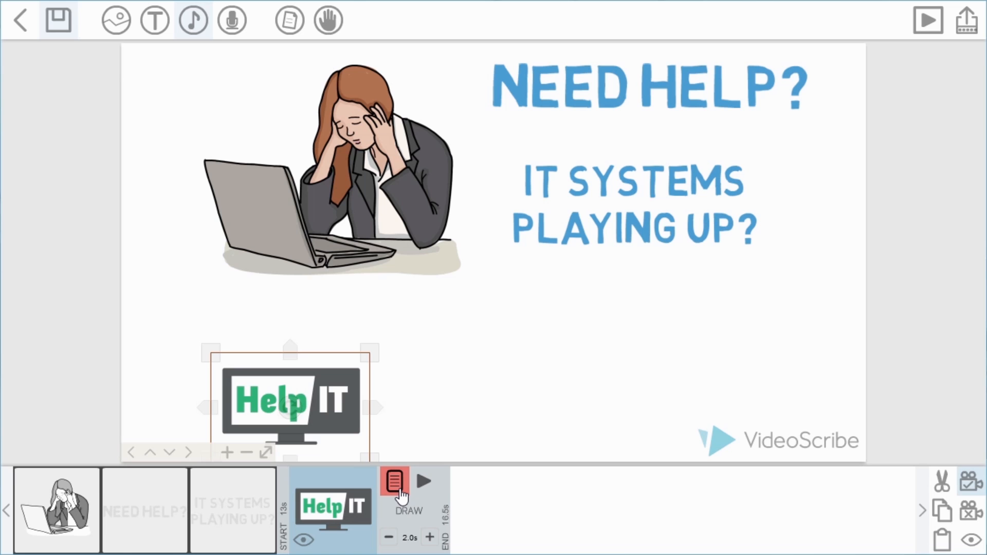
Replace the Help IT logo image with helpit_logo_SVG2 from the Pictures folder and preview its drawing animation
click(395, 482)
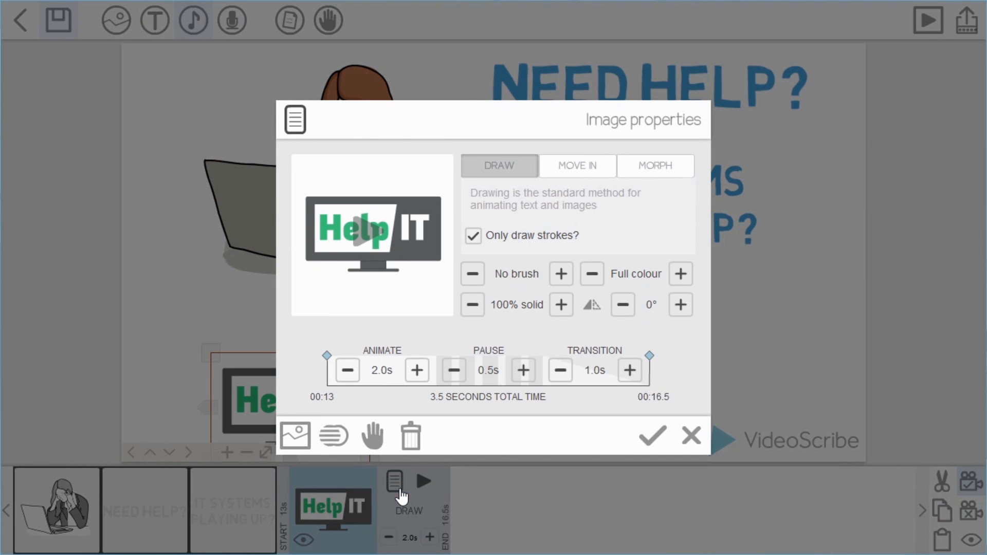
click(301, 445)
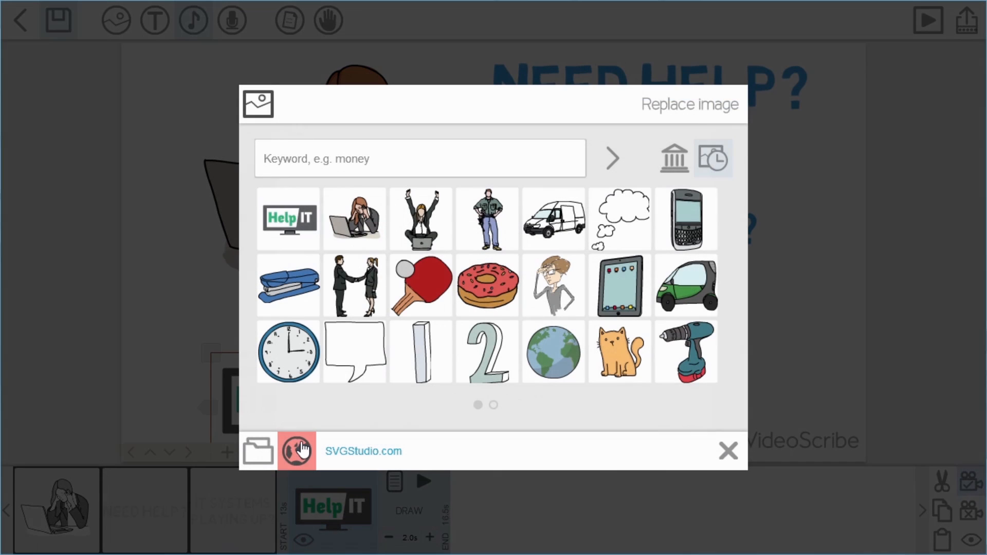
click(263, 452)
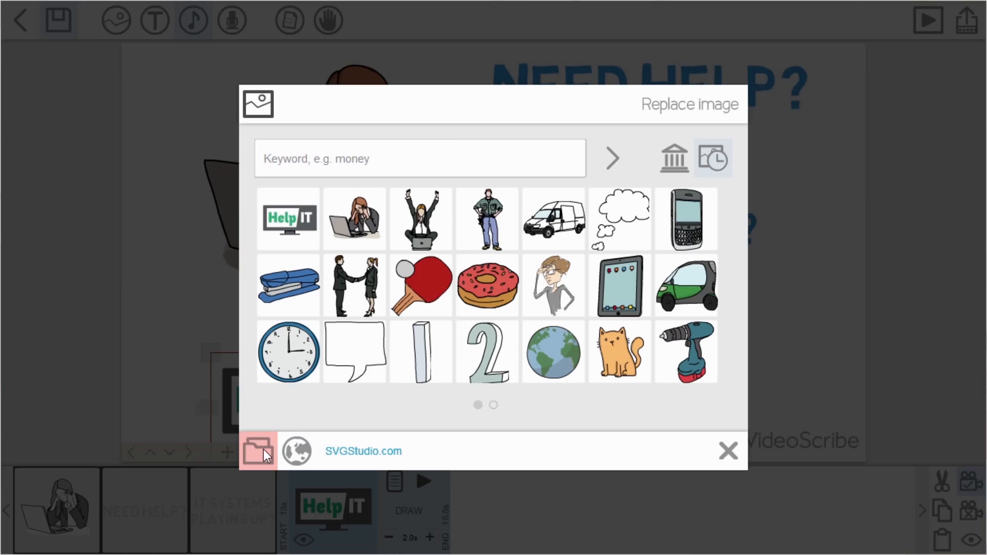
click(530, 154)
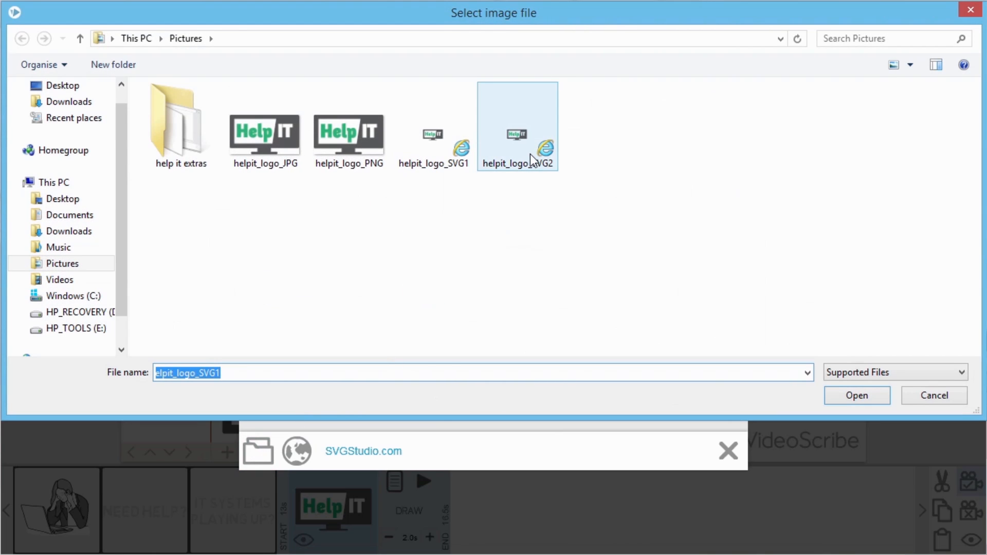
click(854, 395)
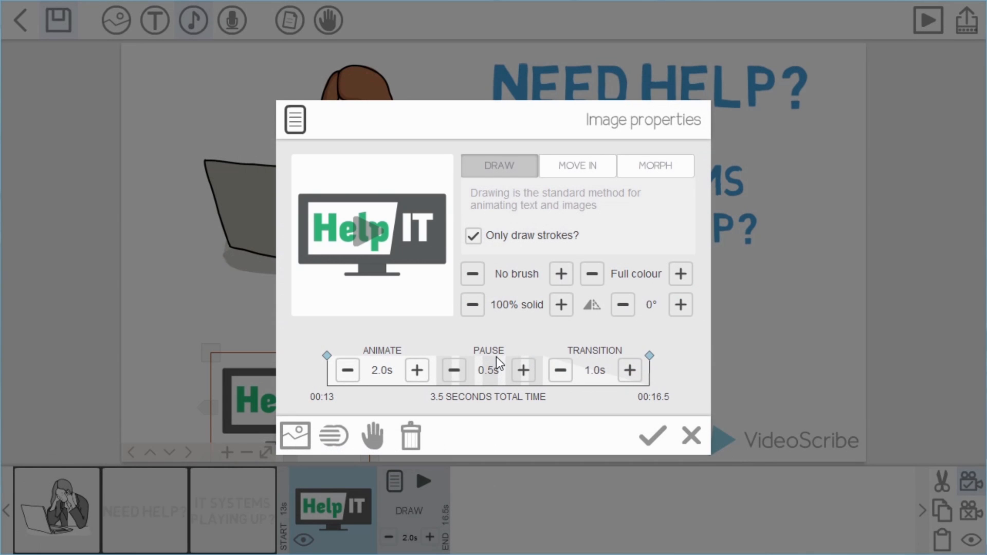
click(359, 234)
click(656, 436)
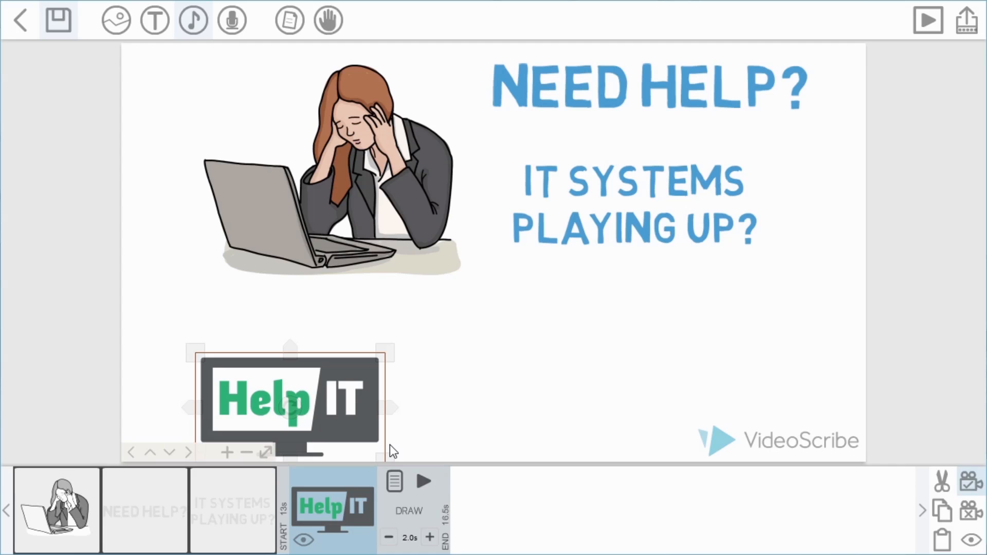
click(353, 498)
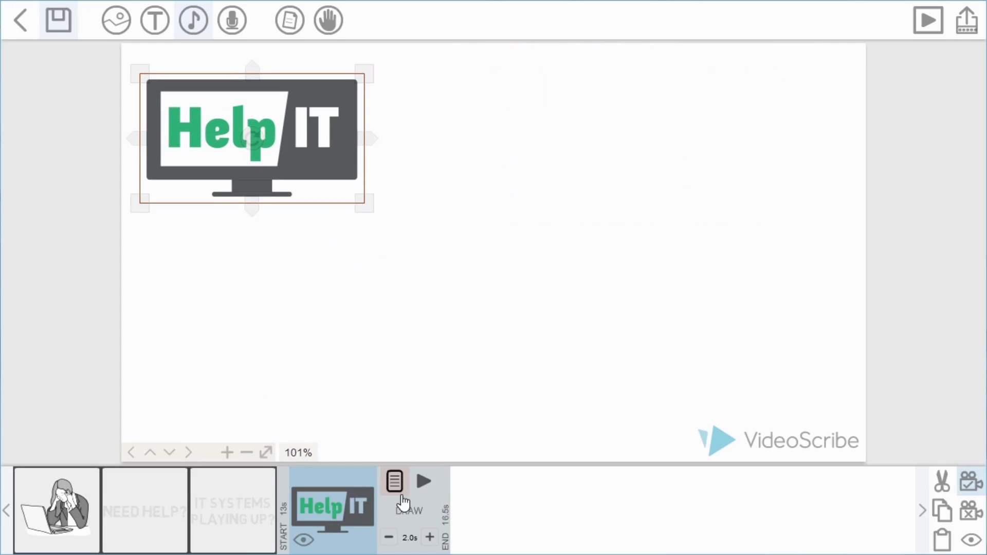
click(423, 483)
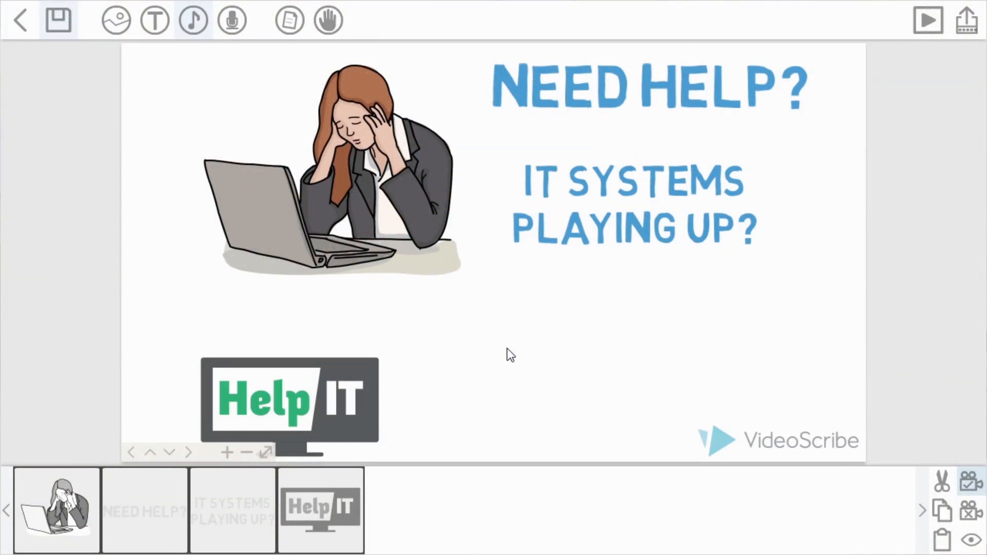
Review the animate, pause and transition times of the woman-at-laptop image
click(77, 508)
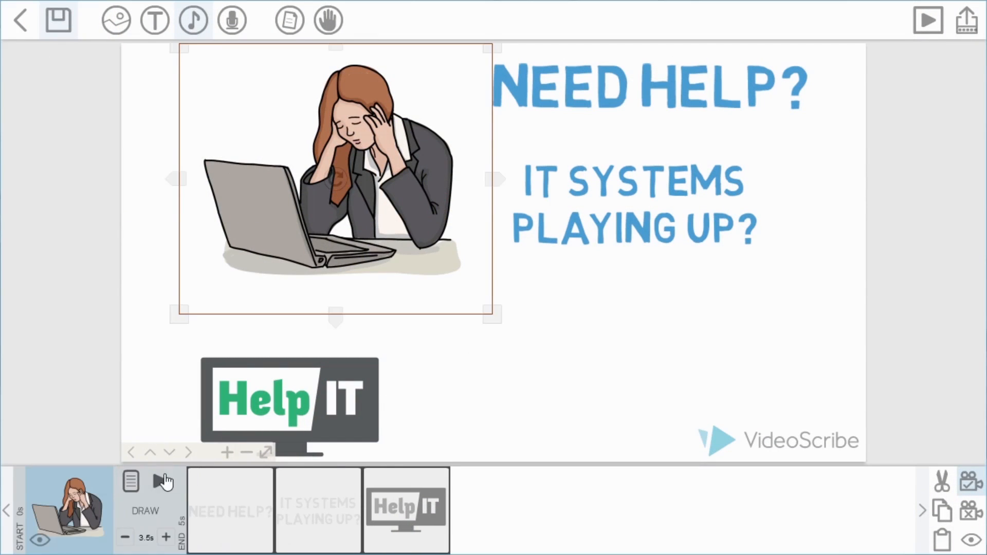
click(133, 484)
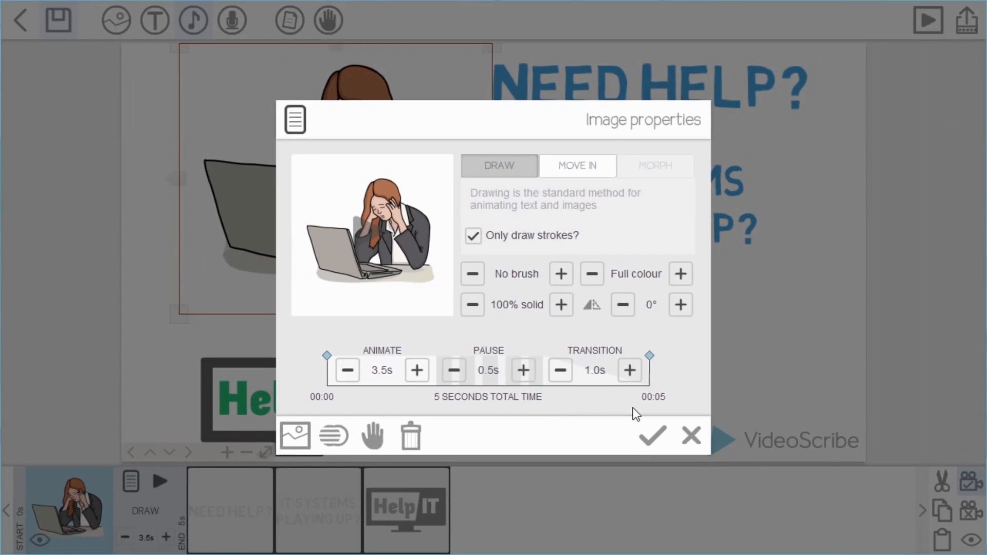
click(652, 434)
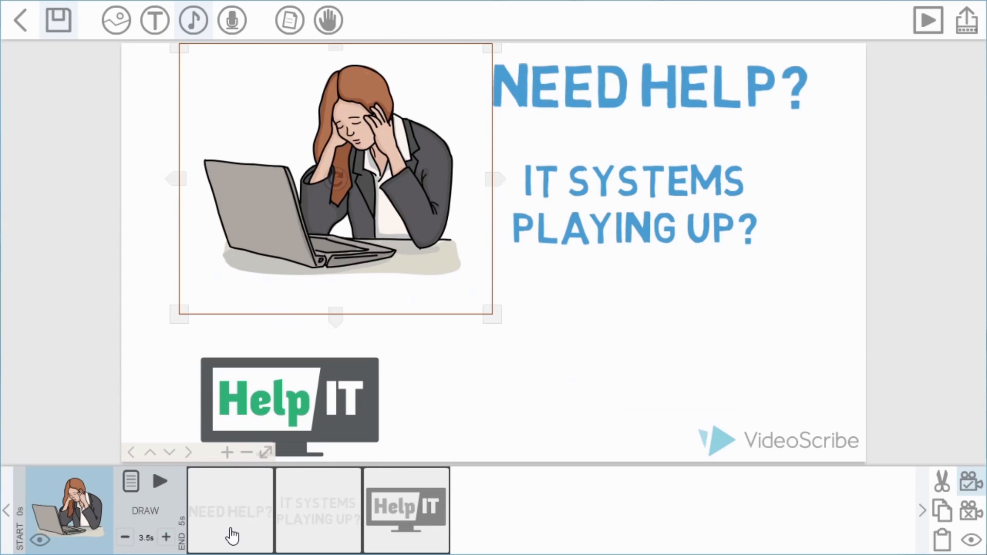
Set the transition time of the woman-at-laptop image to 0.5 seconds
click(133, 485)
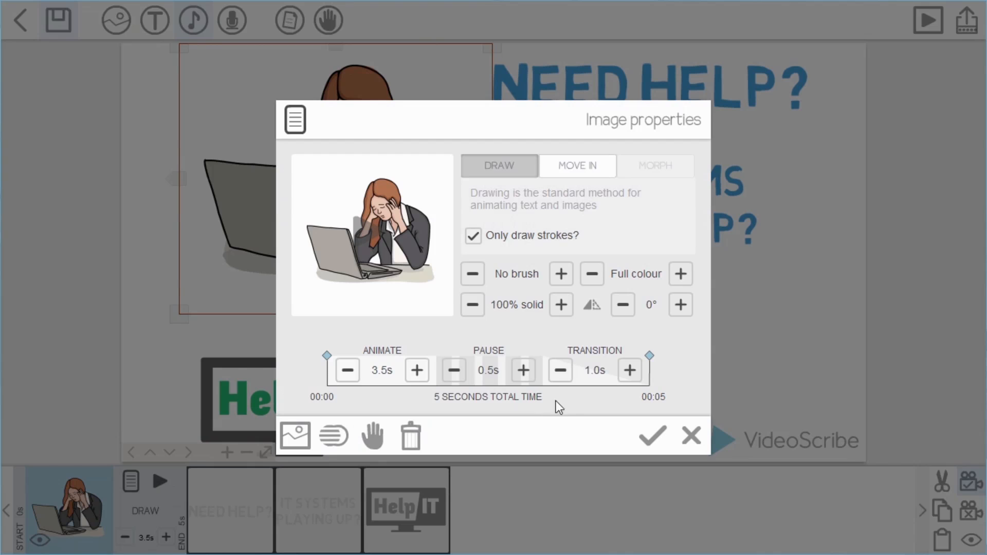
click(560, 370)
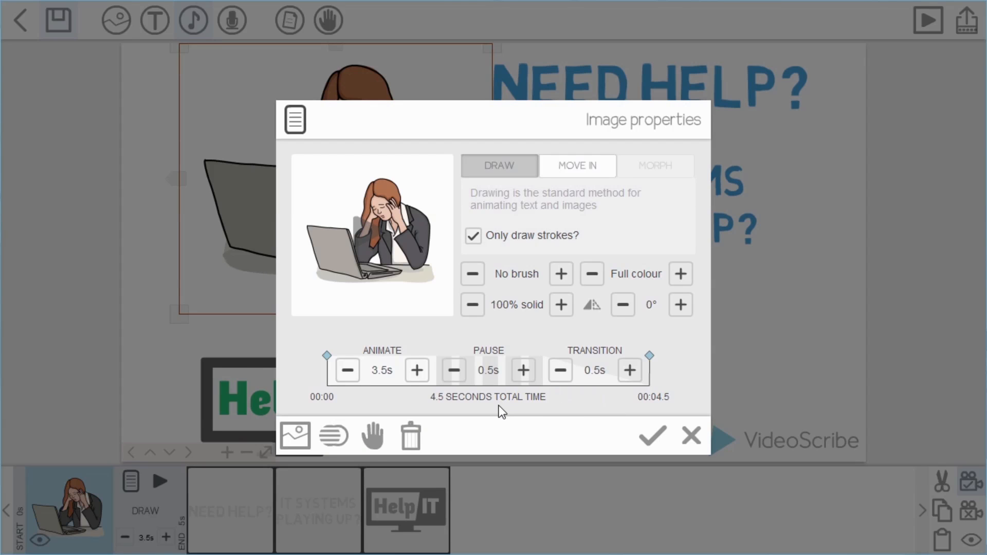
click(652, 436)
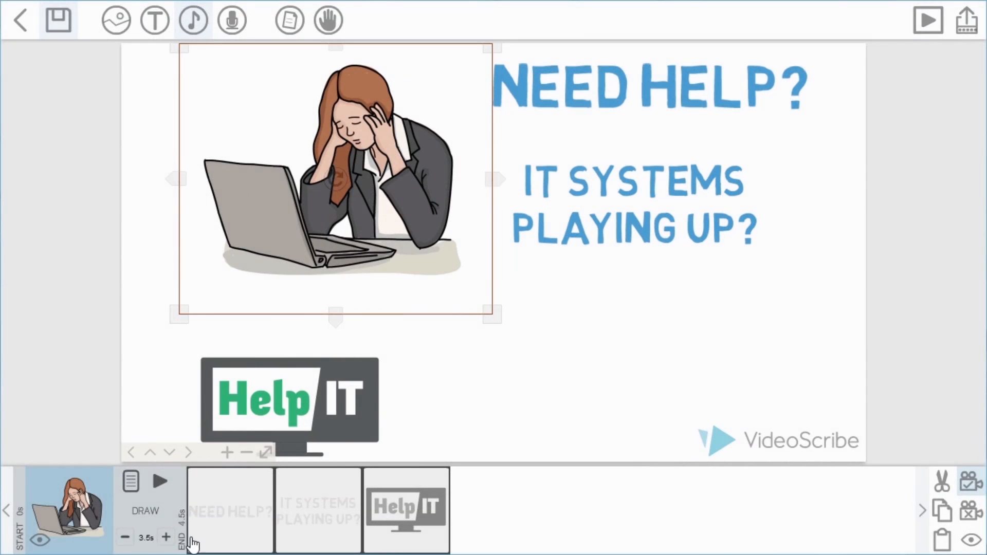
Set the transition time of the "NEED HELP?" text to 0.5 seconds
click(231, 519)
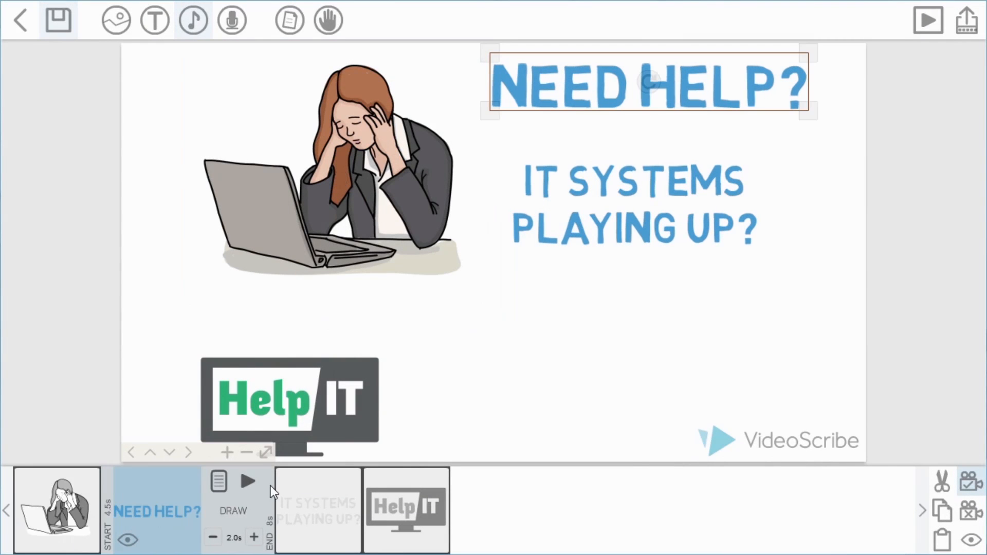
click(220, 483)
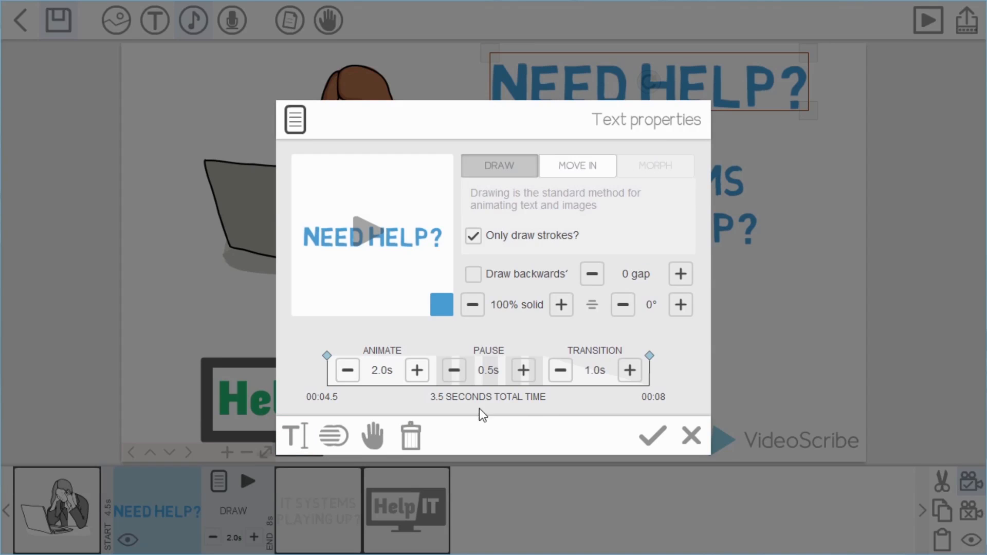
click(557, 375)
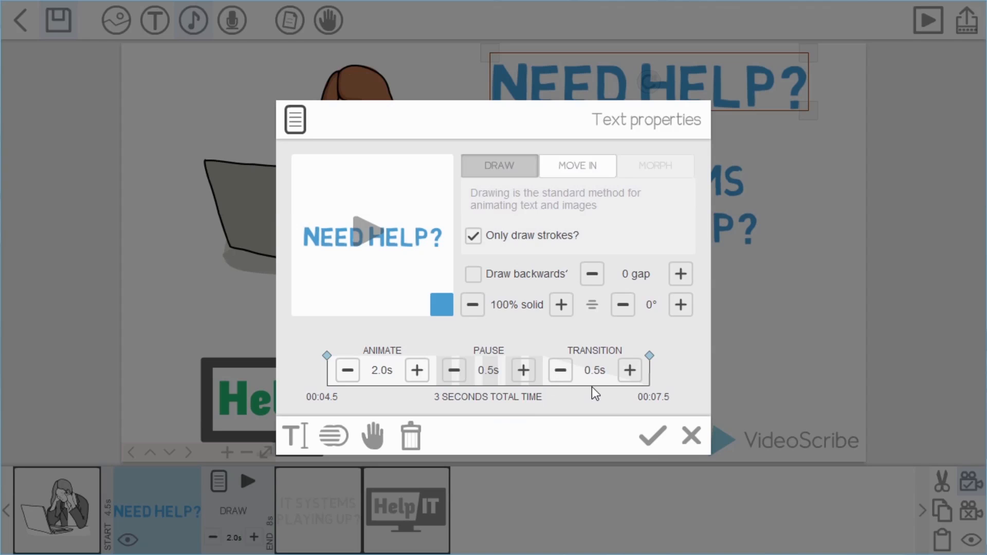
click(649, 437)
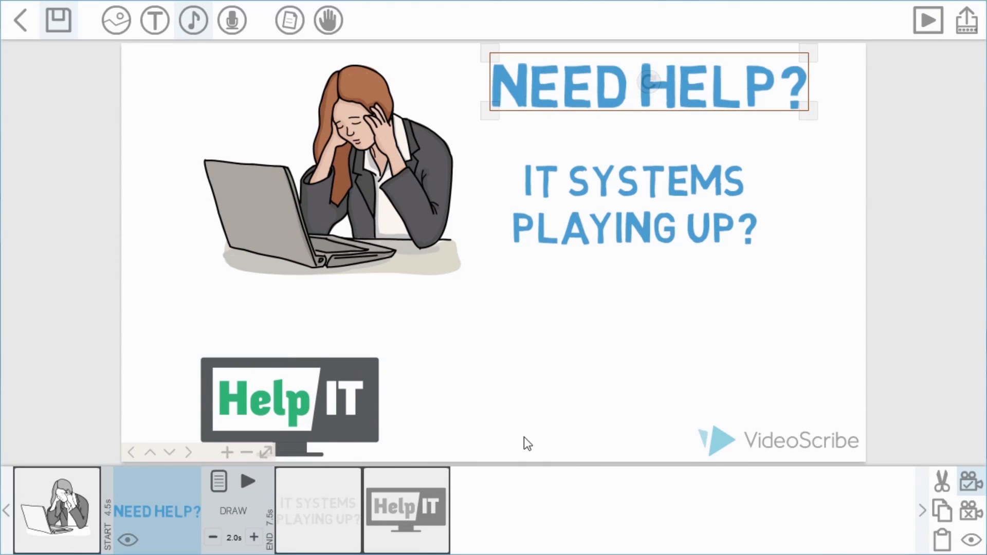
Shorten the draw time of the woman-at-laptop image to 2.0 seconds
click(75, 520)
click(125, 537)
click(125, 537)
click(125, 538)
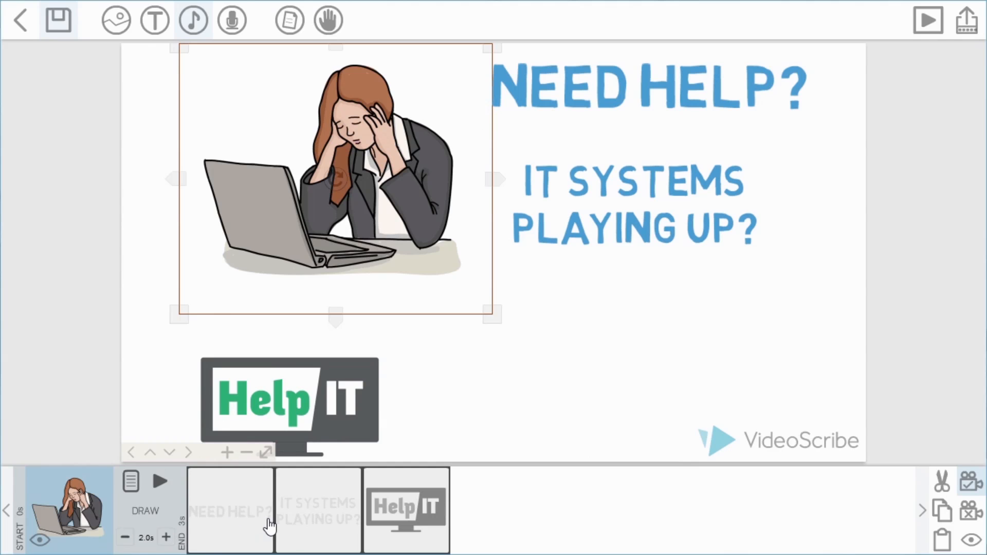
Set the "IT SYSTEMS PLAYING UP?" text to a 2.0-second animate time and a 2.5-second pause
click(308, 520)
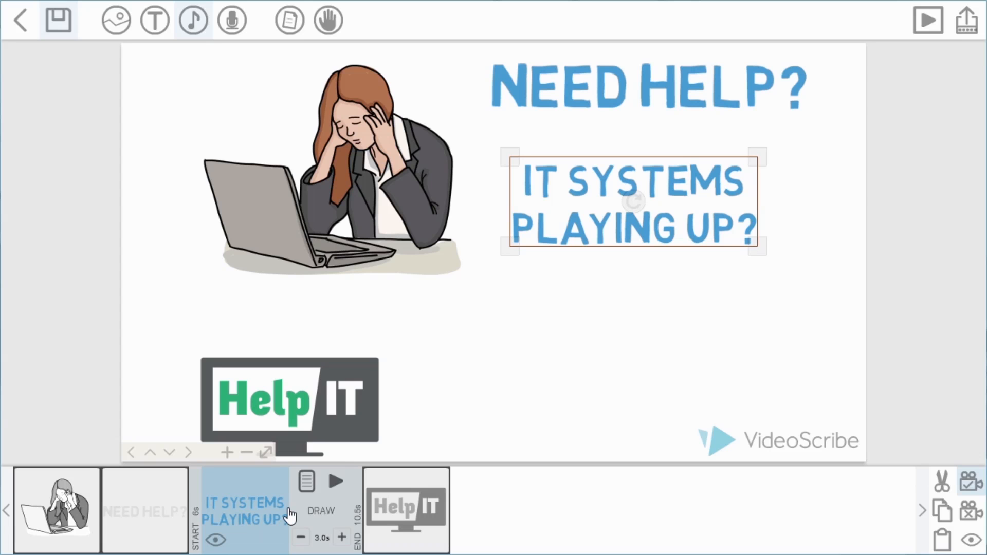
click(306, 481)
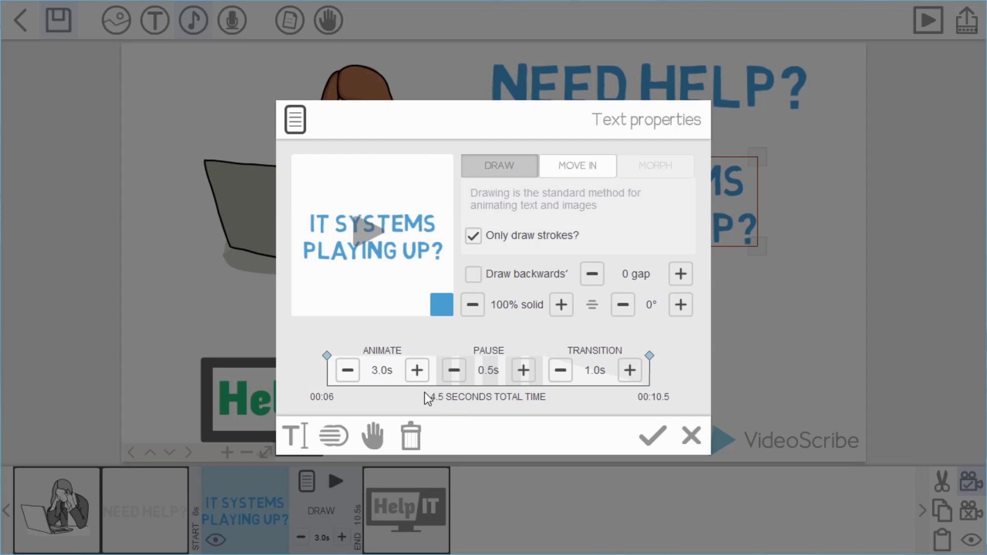
click(350, 371)
click(522, 380)
click(522, 380)
click(522, 380)
click(523, 381)
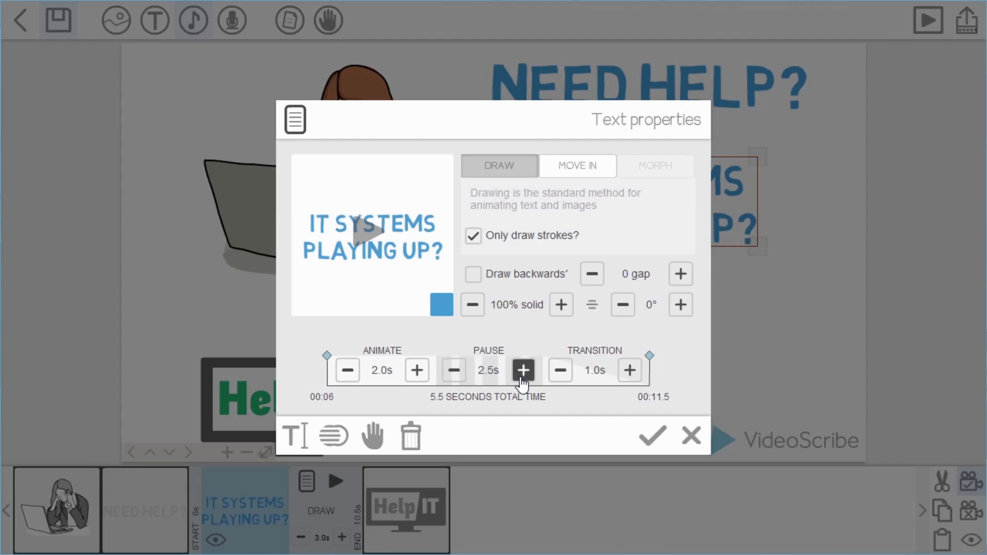
Set the transition time of the "IT SYSTEMS PLAYING UP?" text to 3.0 seconds and play the whole scribe
click(634, 377)
click(633, 378)
click(634, 377)
click(632, 377)
click(652, 436)
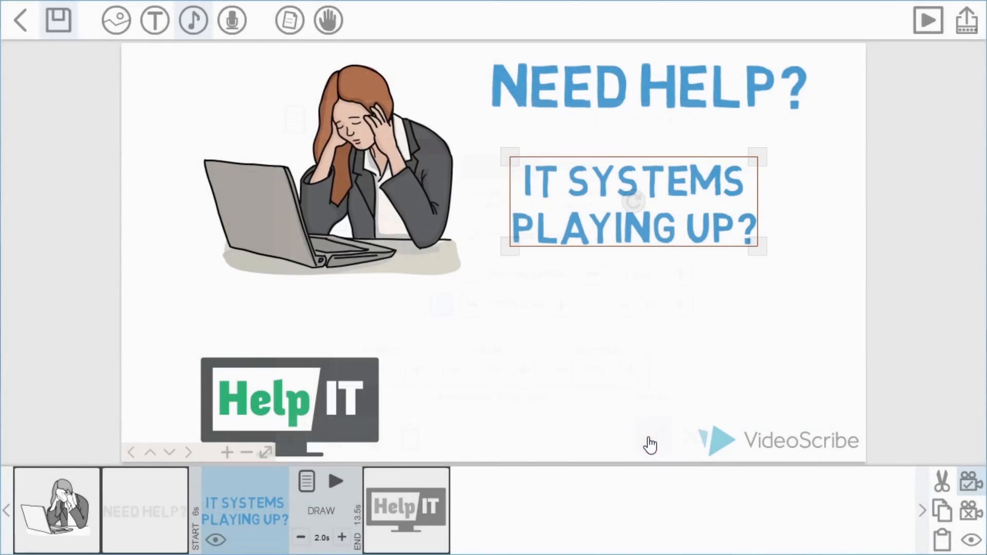
click(928, 23)
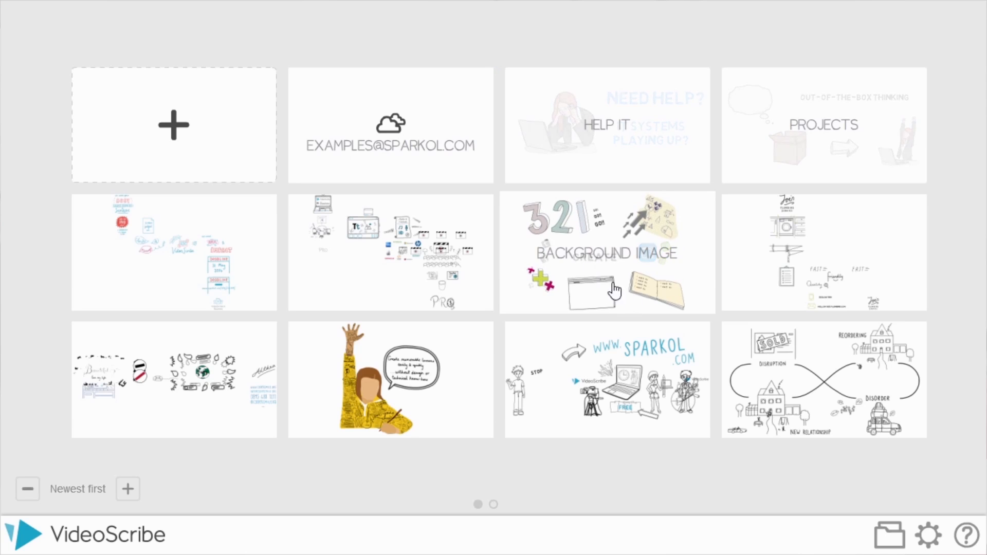
Set the program's default max draw time to 2 and save the defaults
click(929, 536)
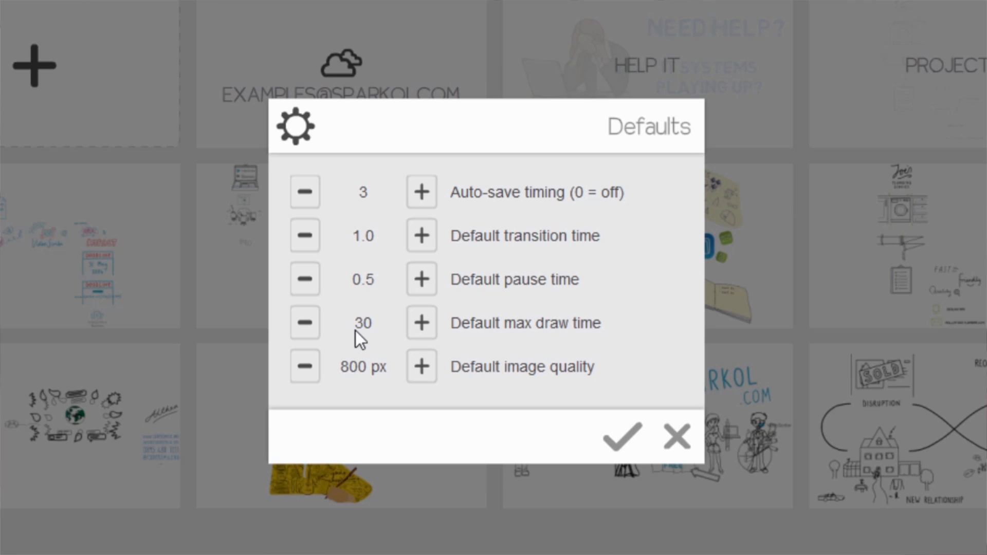
click(312, 333)
click(312, 333)
click(312, 333)
click(313, 334)
click(313, 334)
click(312, 333)
click(312, 333)
click(312, 333)
click(312, 334)
click(312, 333)
click(312, 334)
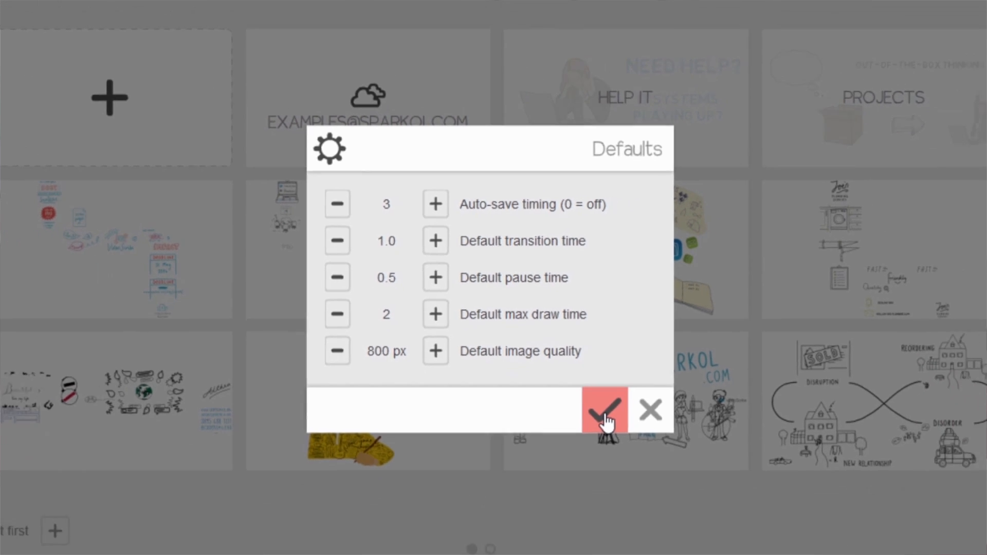
click(623, 451)
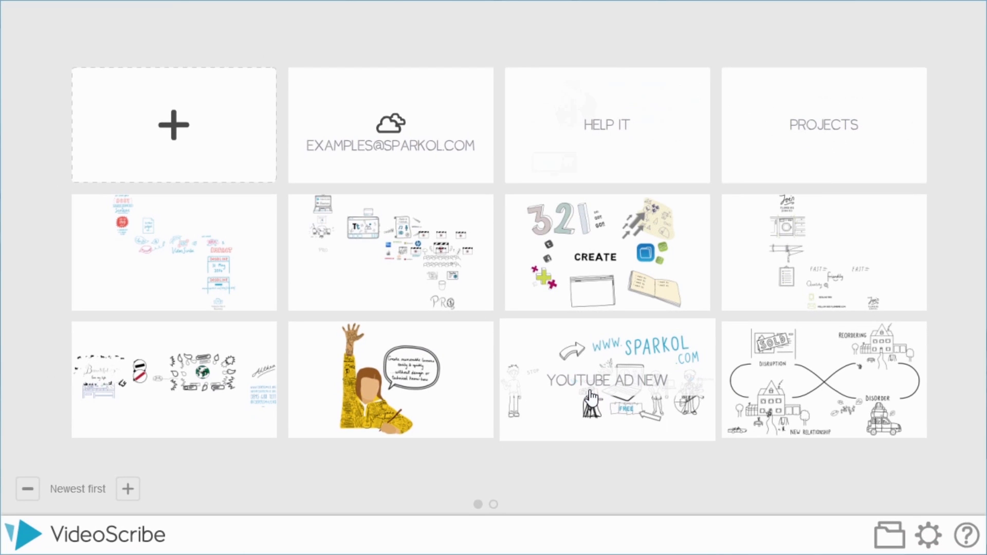